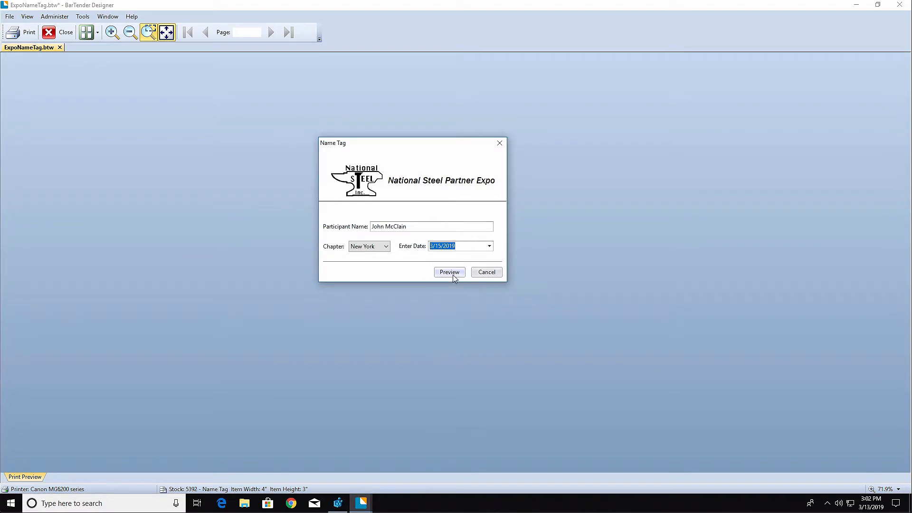
Preview the name tag using the values filled in on the data entry form
click(451, 272)
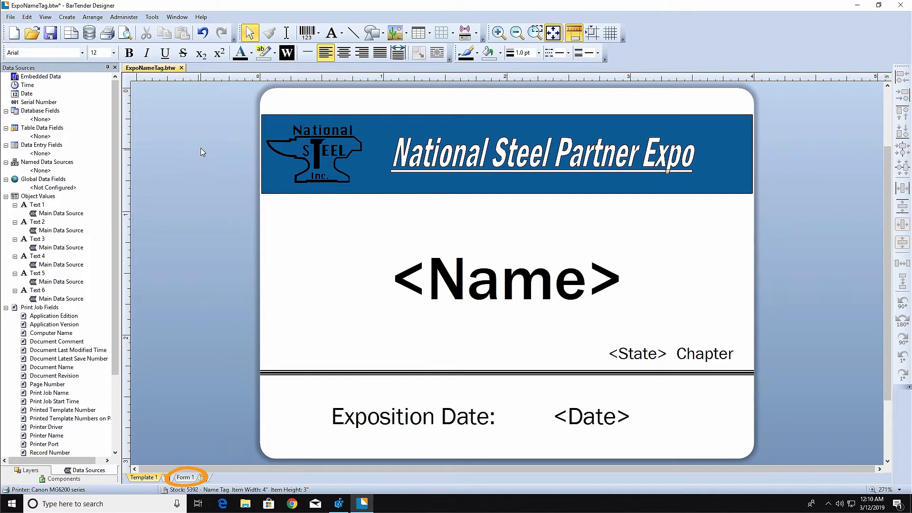
Open the blank data entry form Form 1 and shrink it to about 3.74 inches wide and 4.31 inches high
click(185, 476)
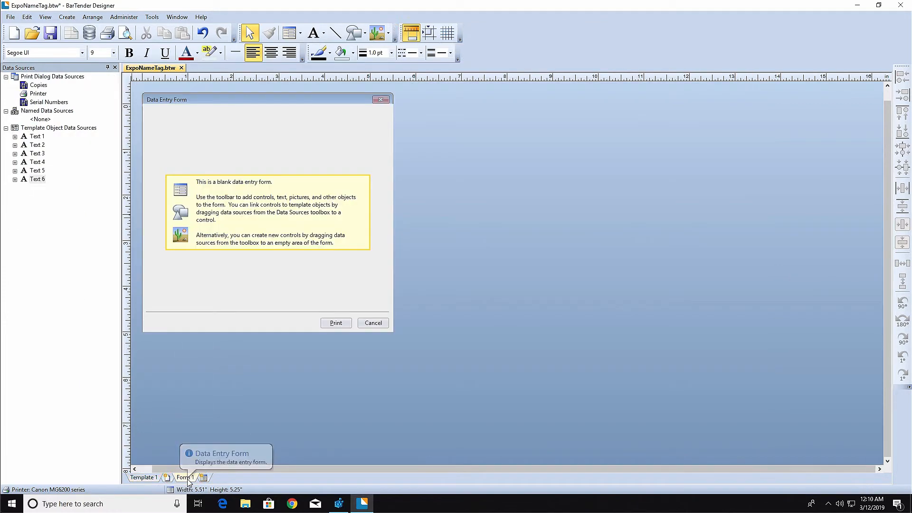
click(228, 287)
drag(267, 333, 268, 291)
drag(395, 192, 315, 191)
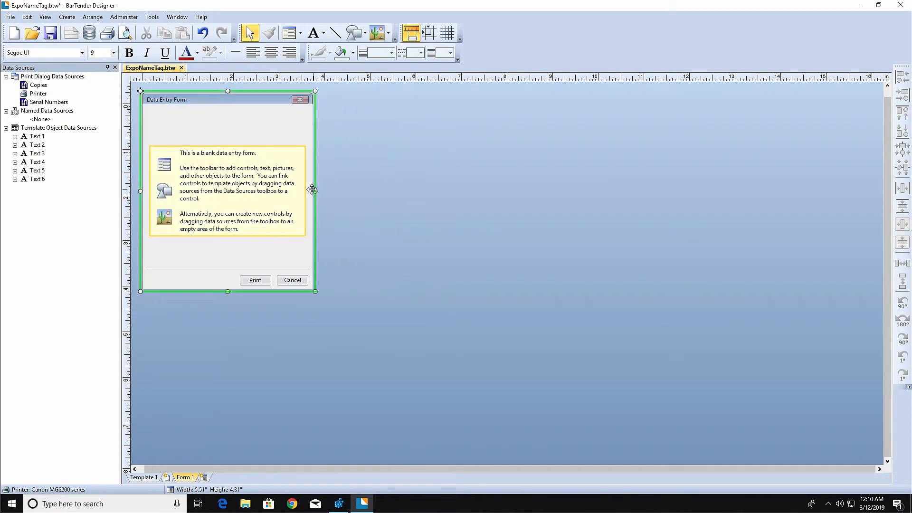
Specify "Participant Name Tag" as the form's title in its properties, and check the tab order and font settings
right_click(232, 166)
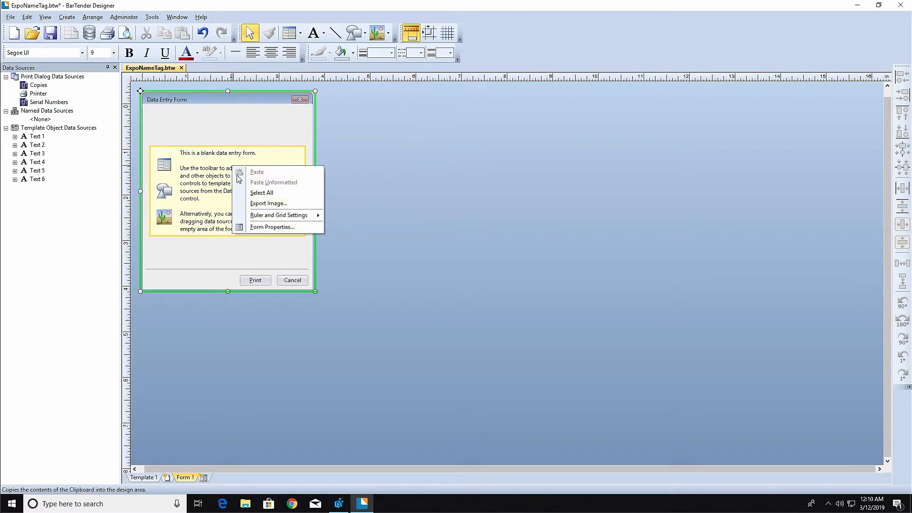
click(303, 227)
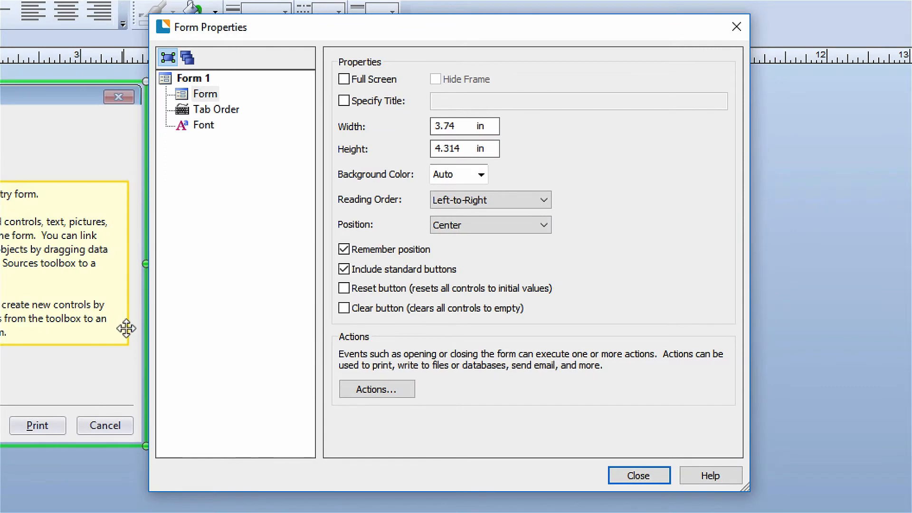
click(357, 100)
click(463, 101)
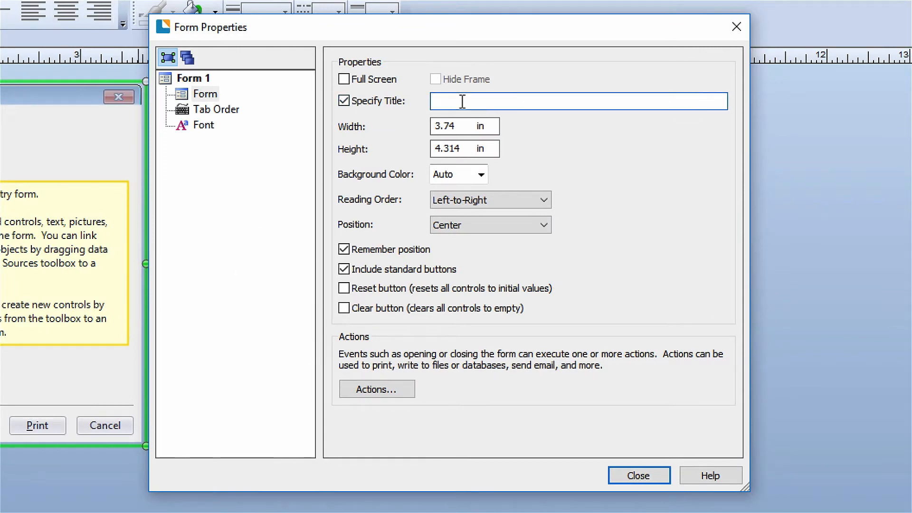
text(Participant Name Tag)
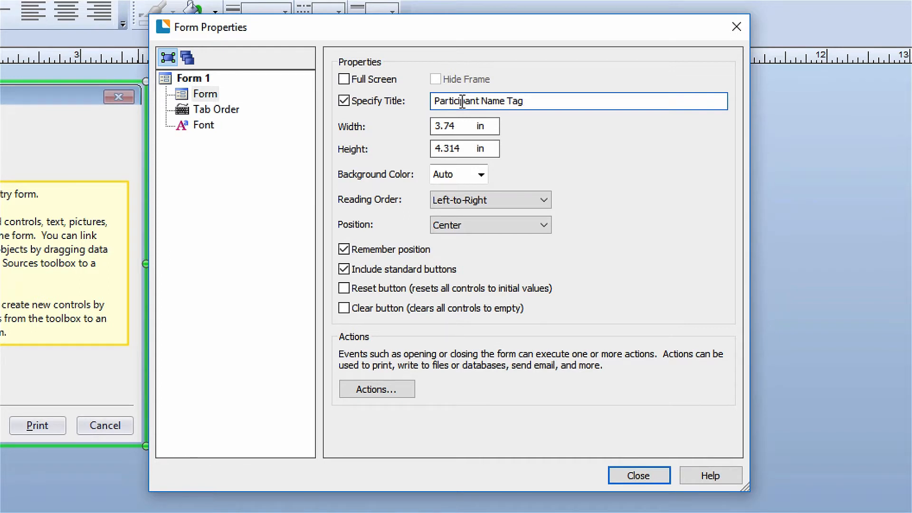
click(239, 113)
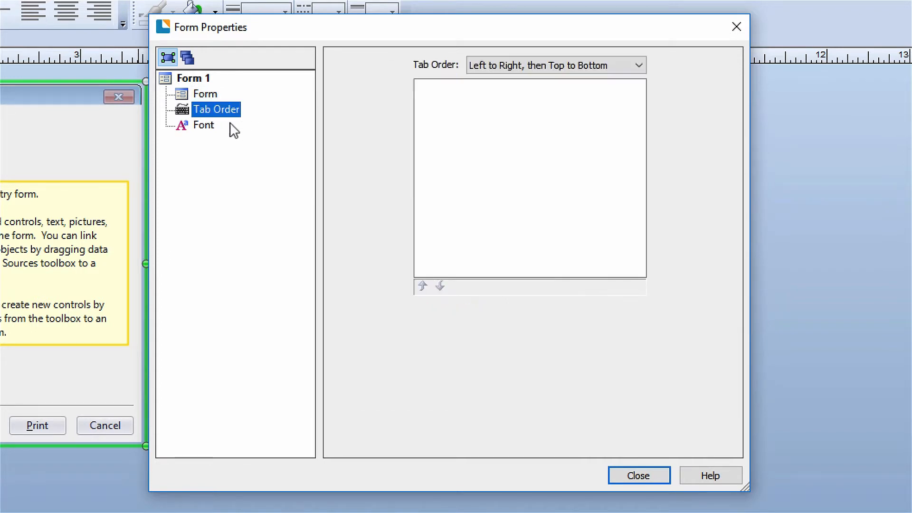
click(209, 126)
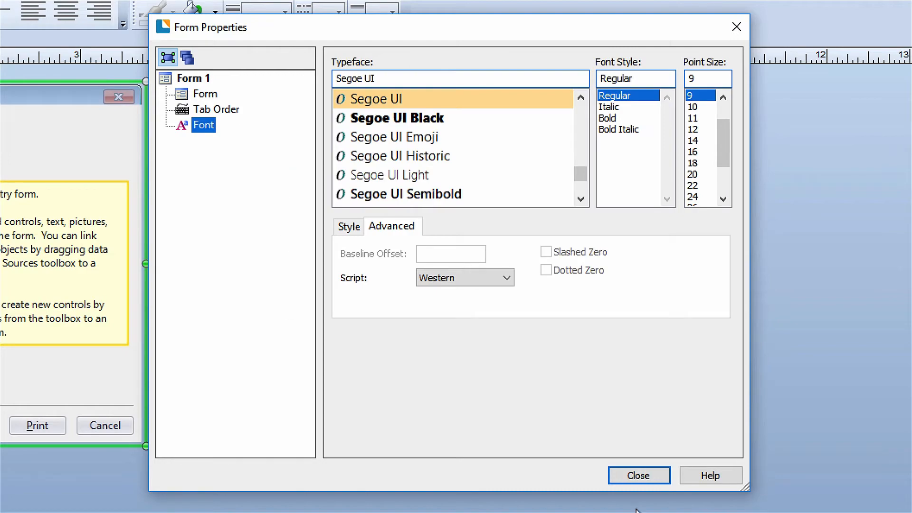
click(645, 477)
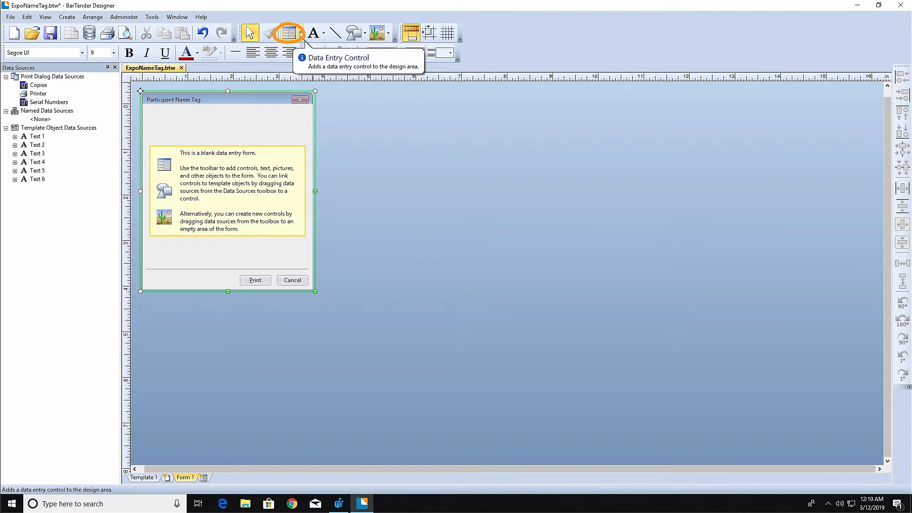
Add a text input box to the upper half of the form, at about X 1.26 inches, Y 1.15 inches
click(301, 34)
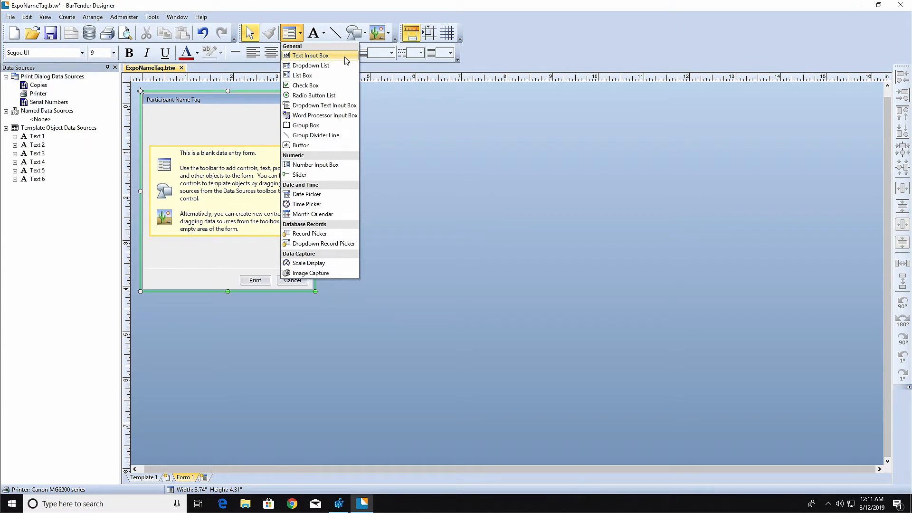
click(346, 60)
click(239, 189)
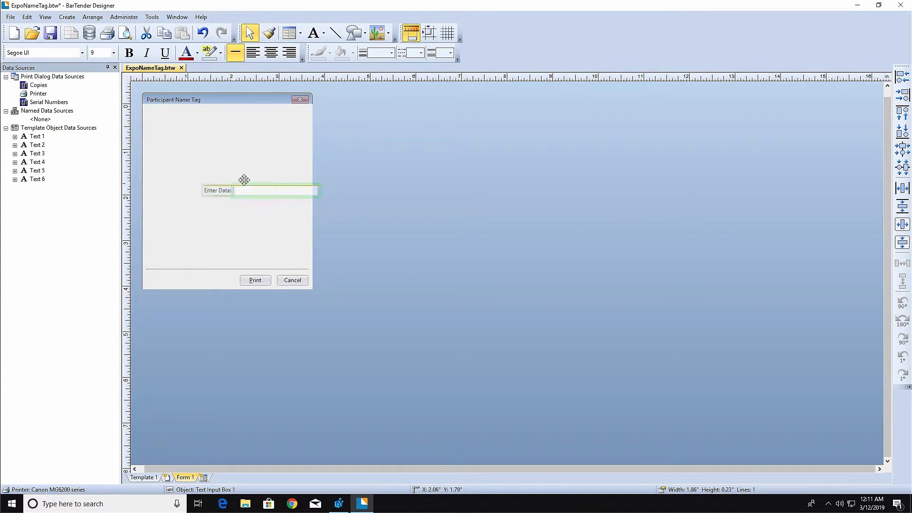
drag(244, 180, 212, 150)
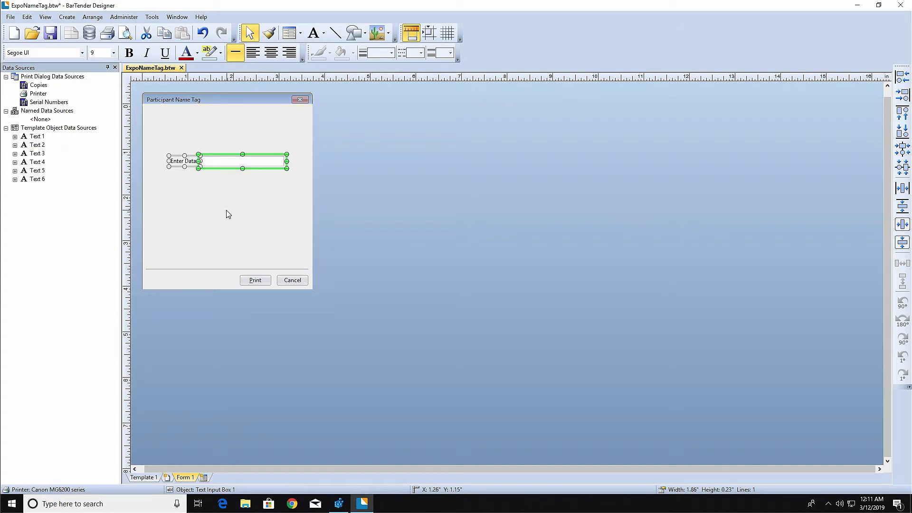
click(177, 193)
click(177, 161)
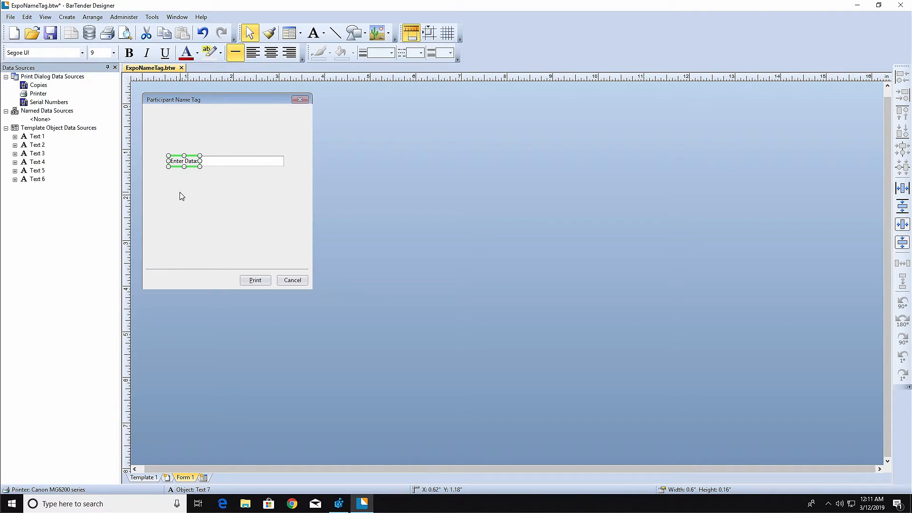
click(206, 194)
click(221, 163)
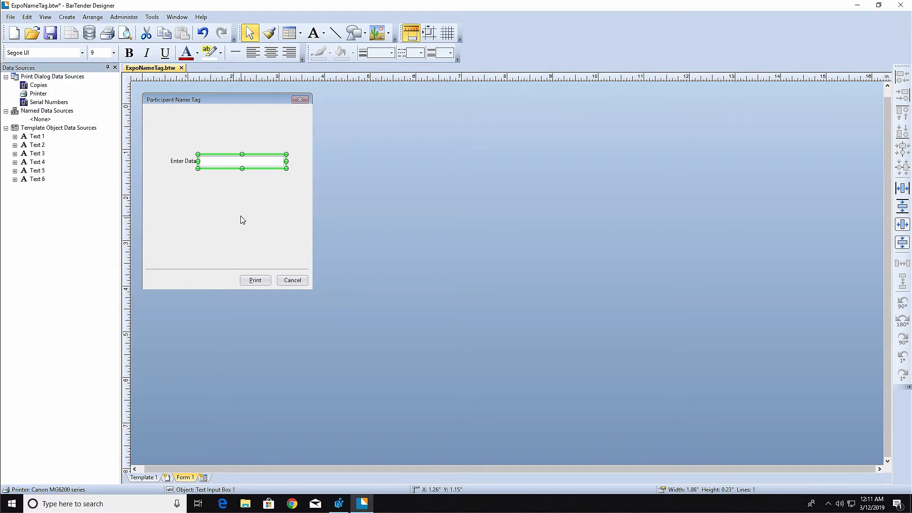
click(213, 210)
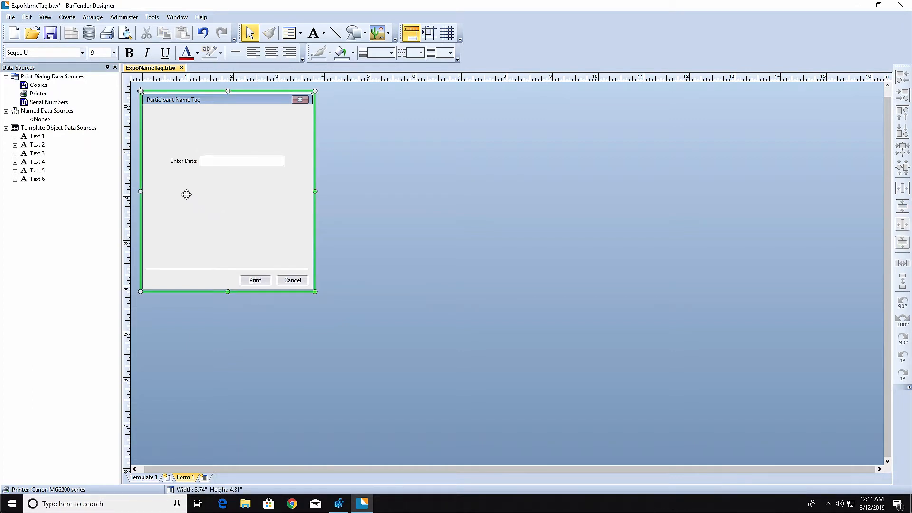
Change the text input box's label to "Participant Name:" and shift the box right to about X 1.65 inches
click(179, 164)
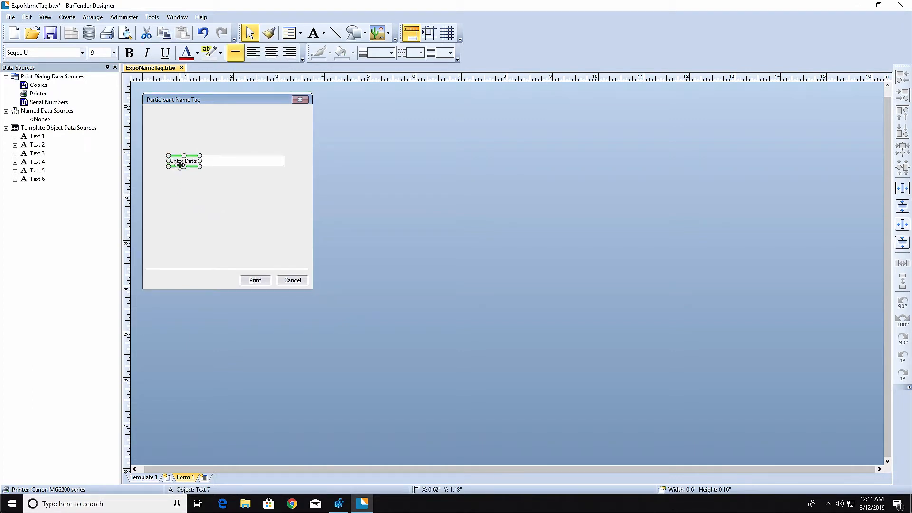
right_click(176, 162)
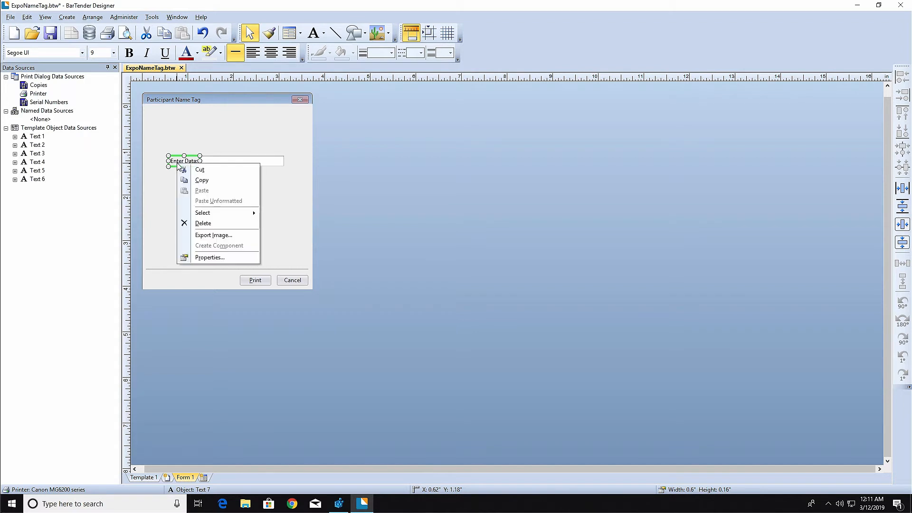
click(236, 259)
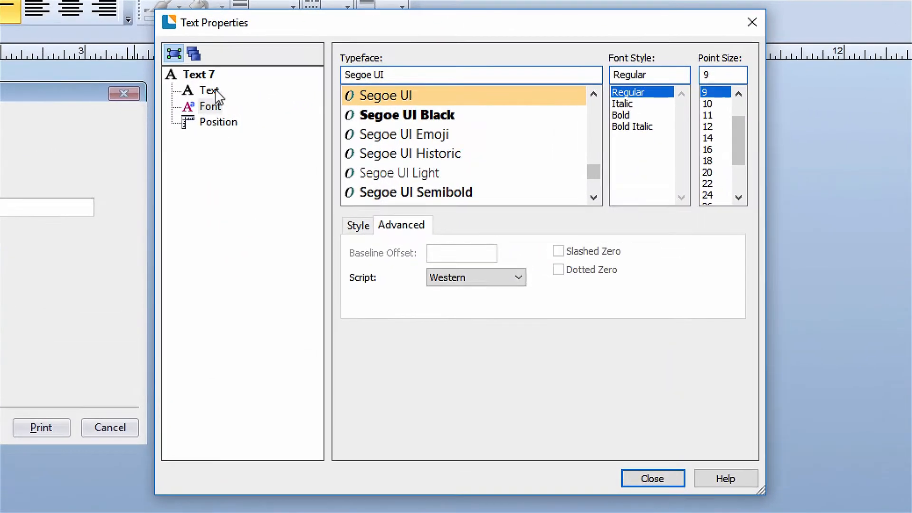
click(348, 99)
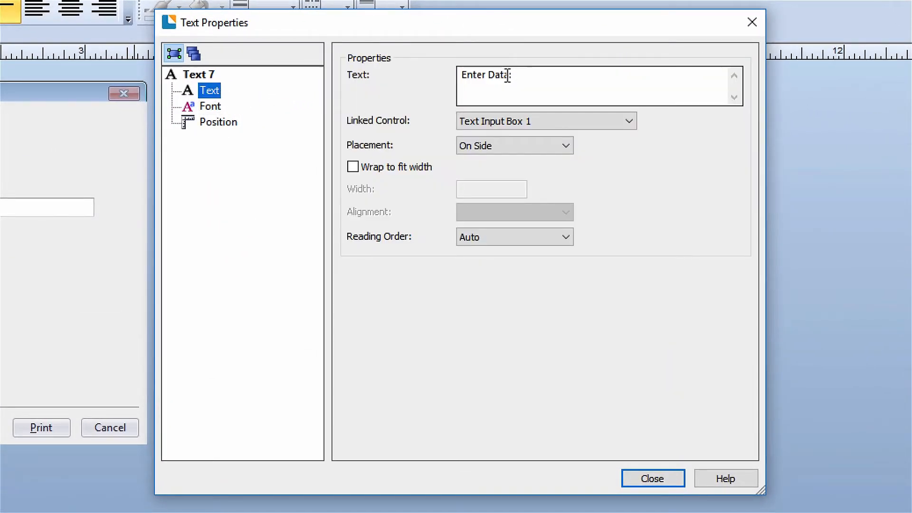
drag(504, 75, 436, 79)
key(Delete)
key(Delete)
text(Participant Name:)
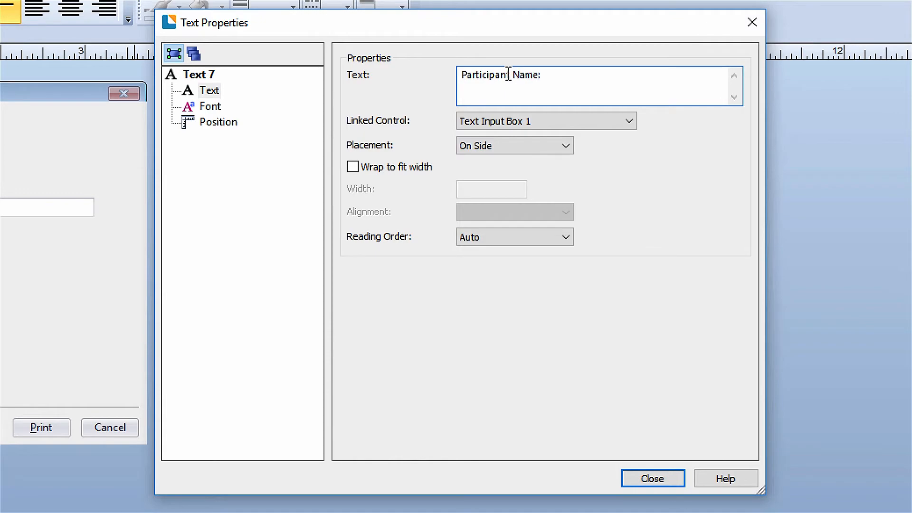
click(647, 477)
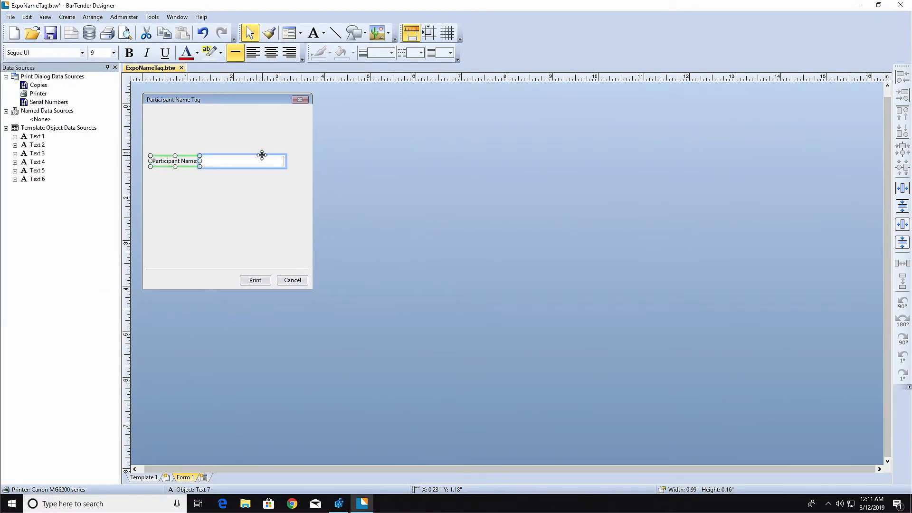
drag(59, 194, 75, 196)
drag(269, 156, 280, 157)
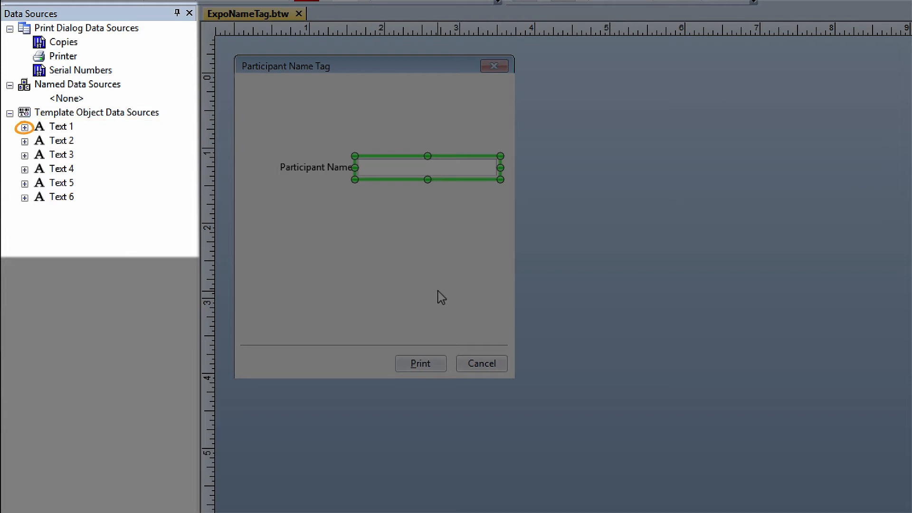
Link the Participant Name input box to the <Name> data source of Text 2
click(24, 128)
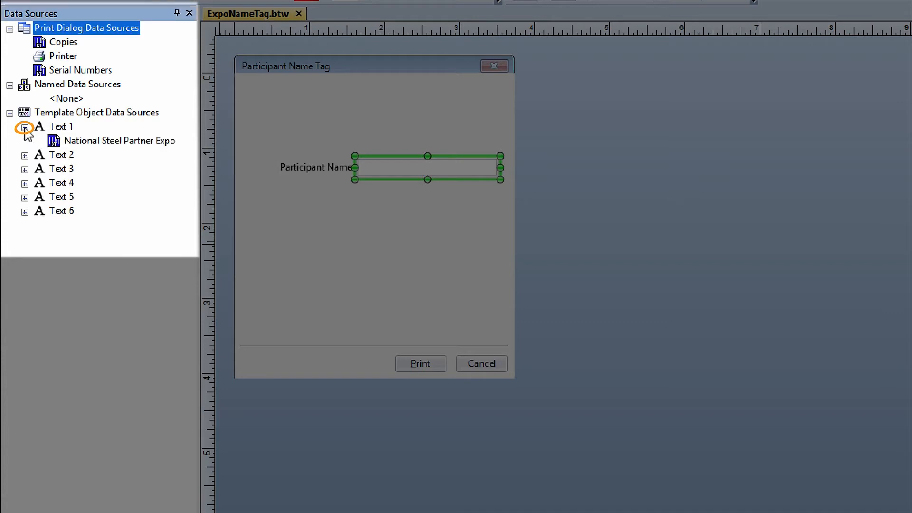
click(24, 156)
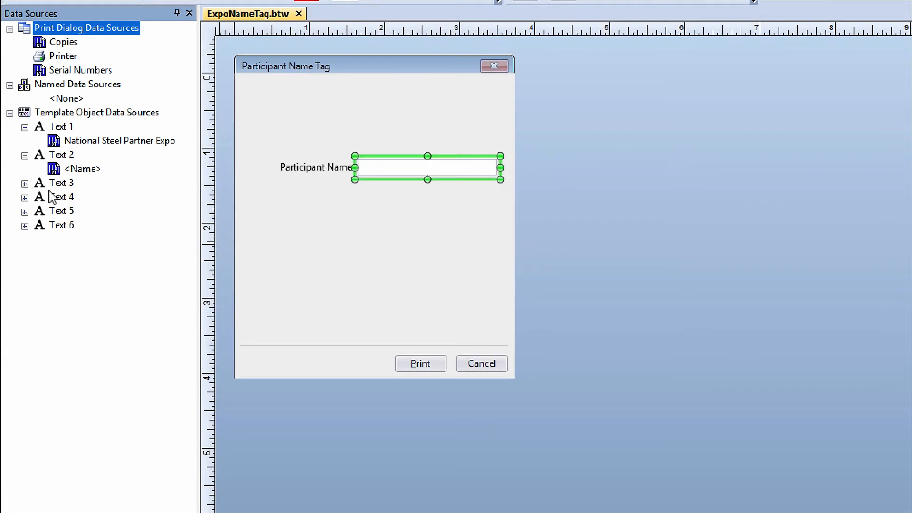
click(87, 173)
drag(87, 173, 409, 165)
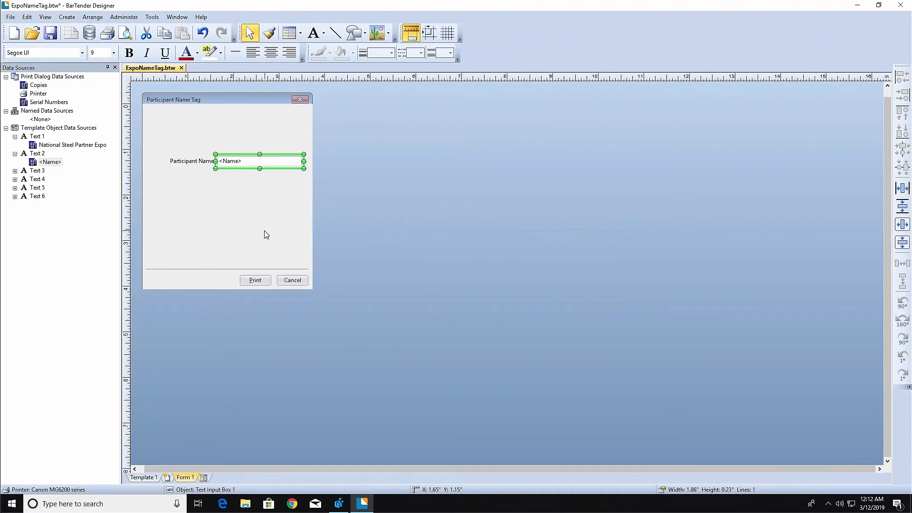
Add a dropdown list below the Participant Name field, at about X 1.33 inches, Y 1.58 inches
click(300, 34)
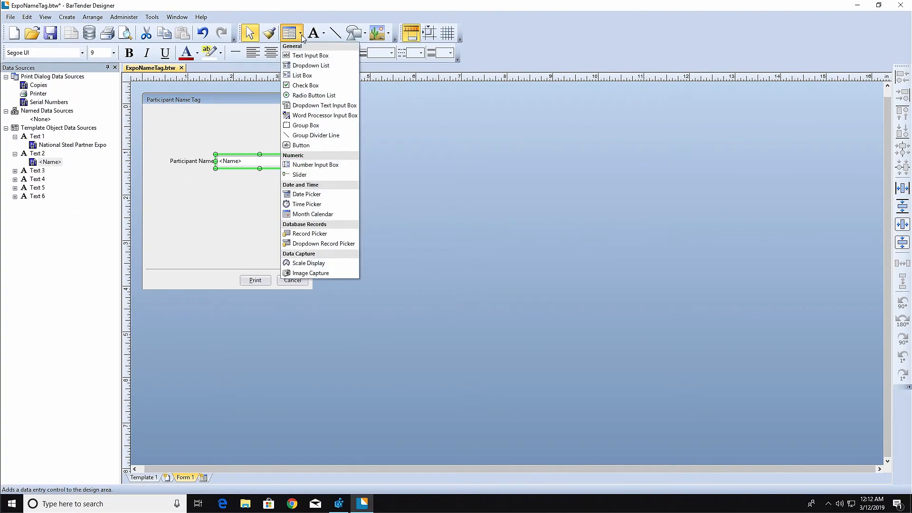
click(345, 70)
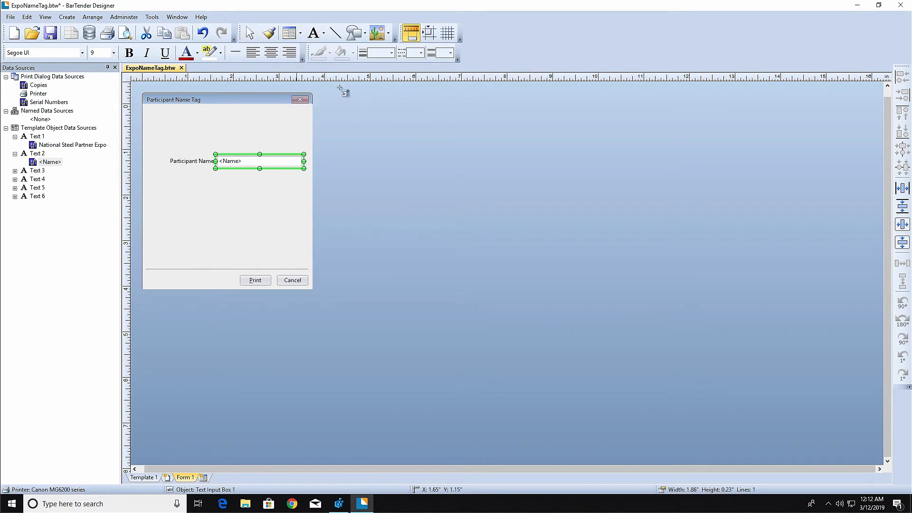
click(228, 197)
drag(231, 190, 208, 173)
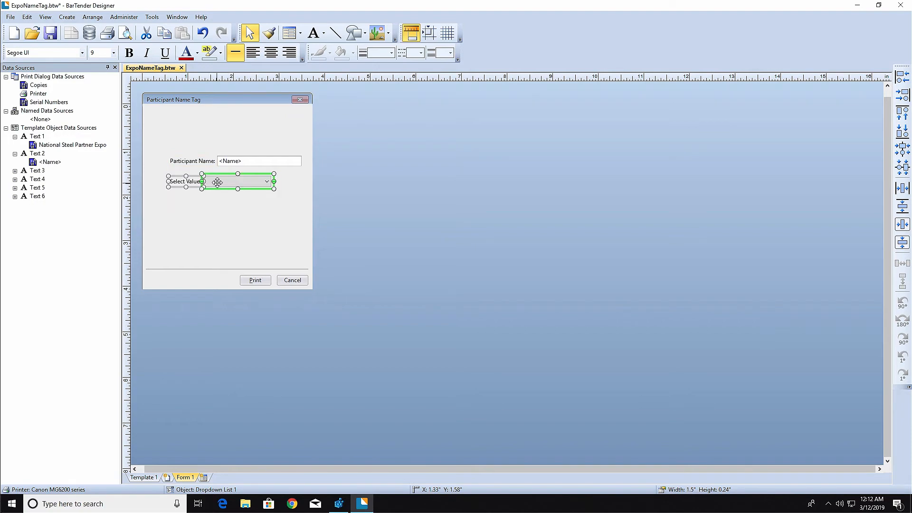
Replace the dropdown list's first two items with the display texts "West Virginia" and "Pennsylvania"
right_click(218, 182)
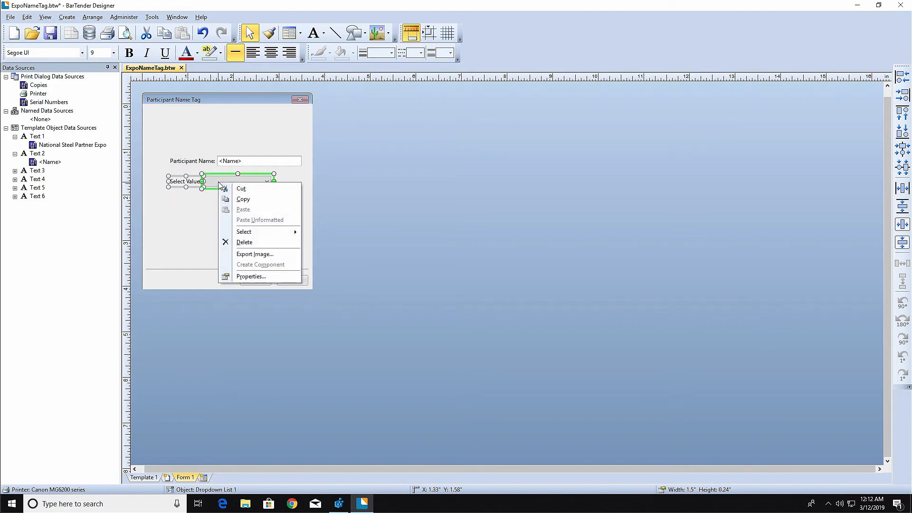
click(266, 277)
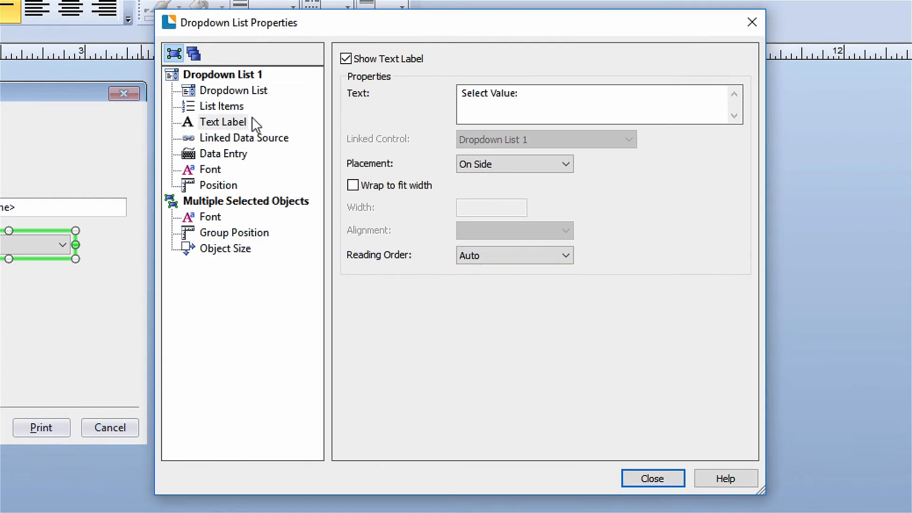
click(239, 107)
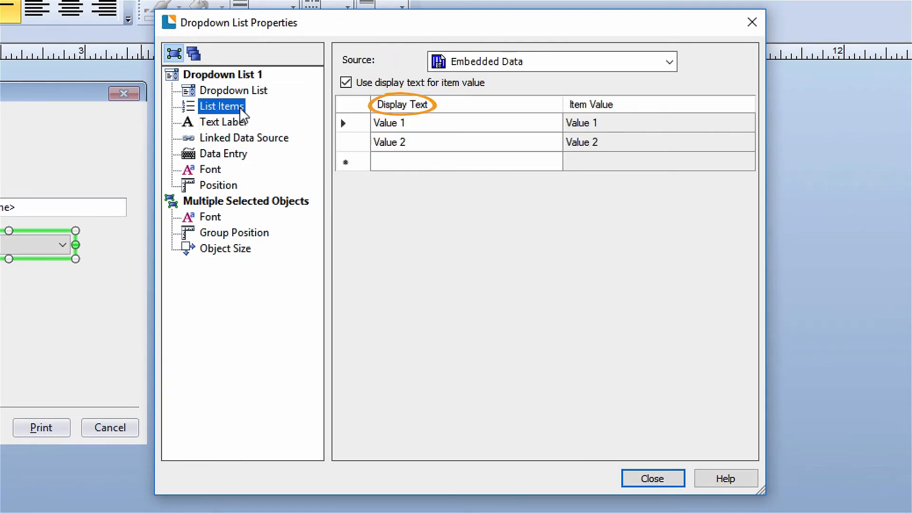
click(414, 125)
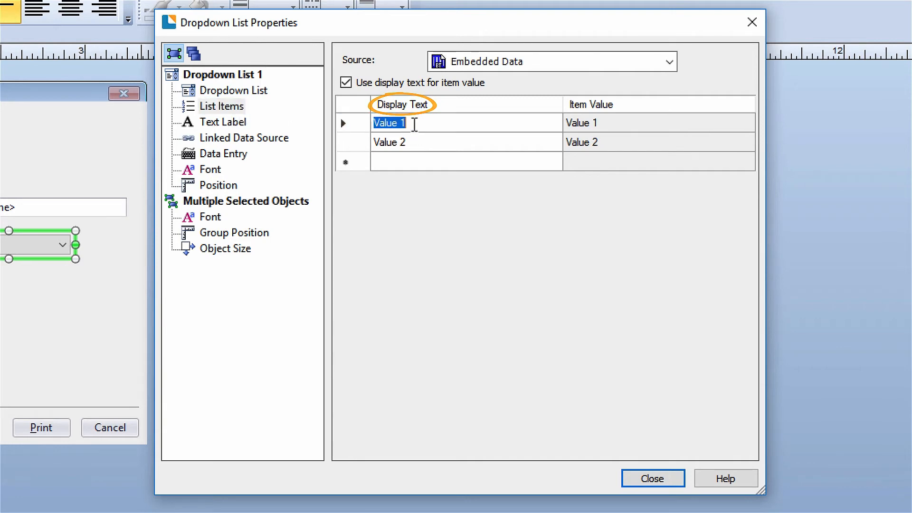
text(West Virg)
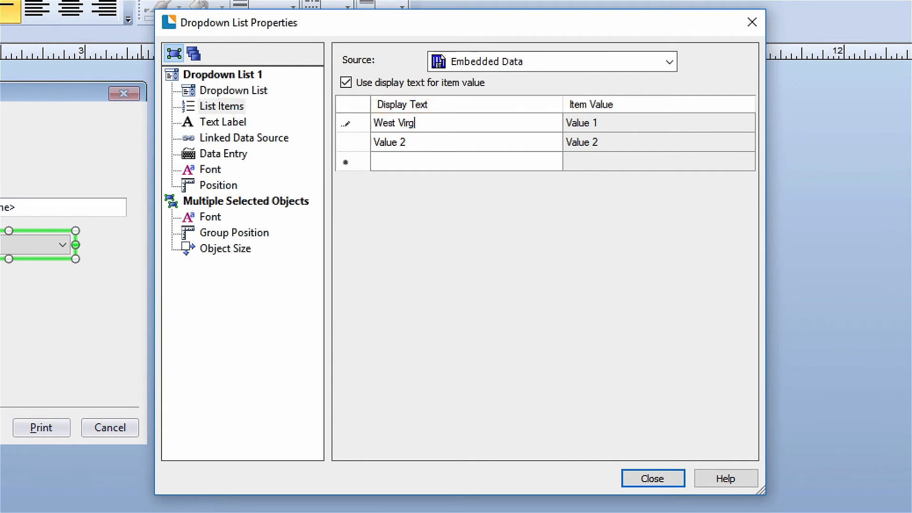
text(inia)
key(Return)
text(Pennsy)
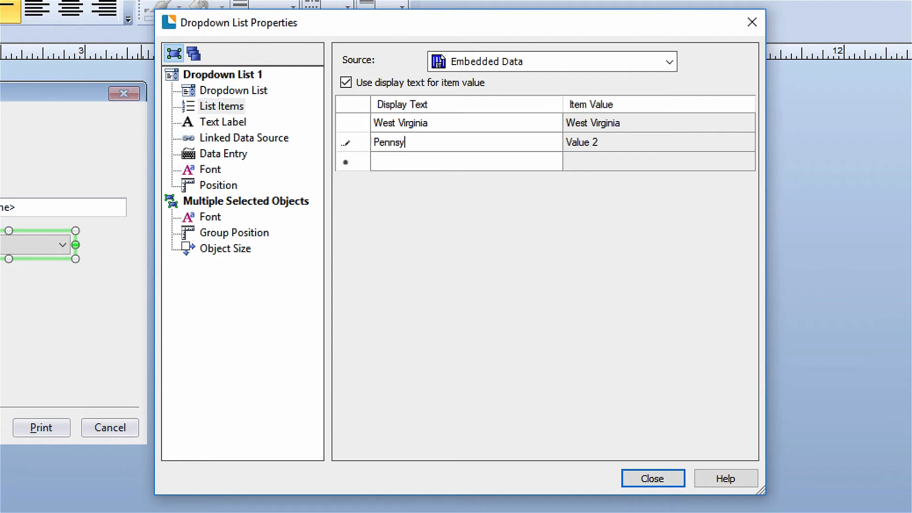
text(lvania)
key(Return)
Add "New York", "Ohio" and "Virginia" as further display texts in the dropdown list's items
text(New York)
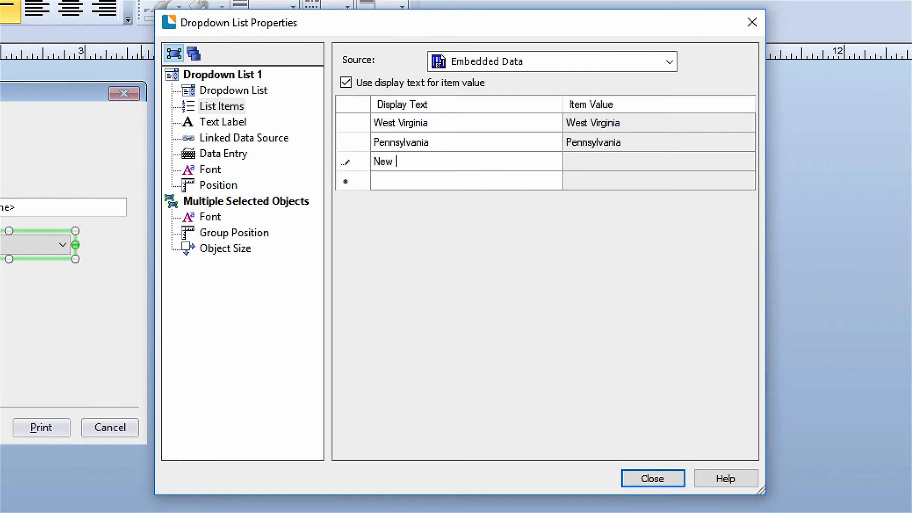
key(Return)
text(Ohio)
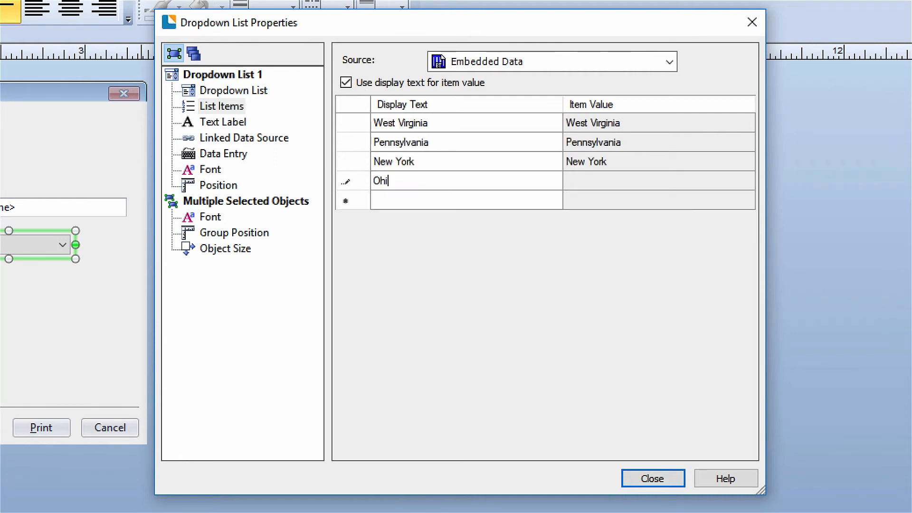
key(Return)
text(Virginia)
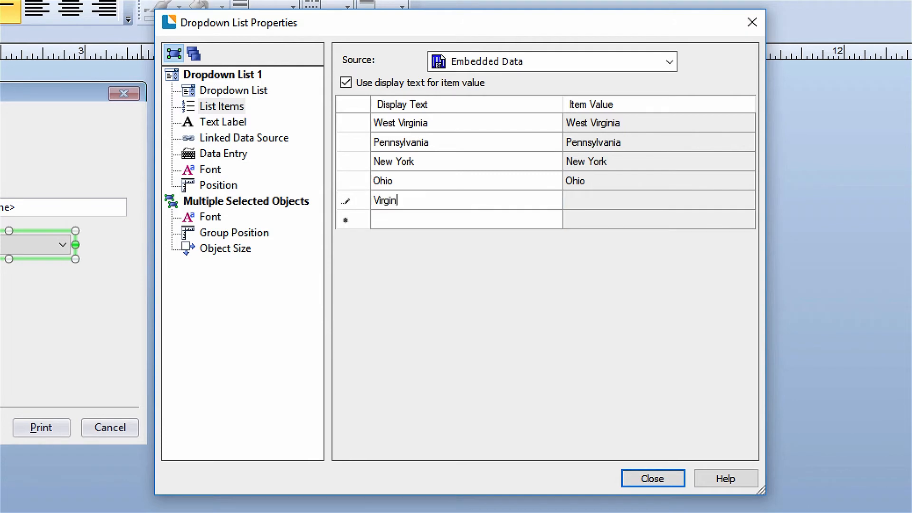
key(Return)
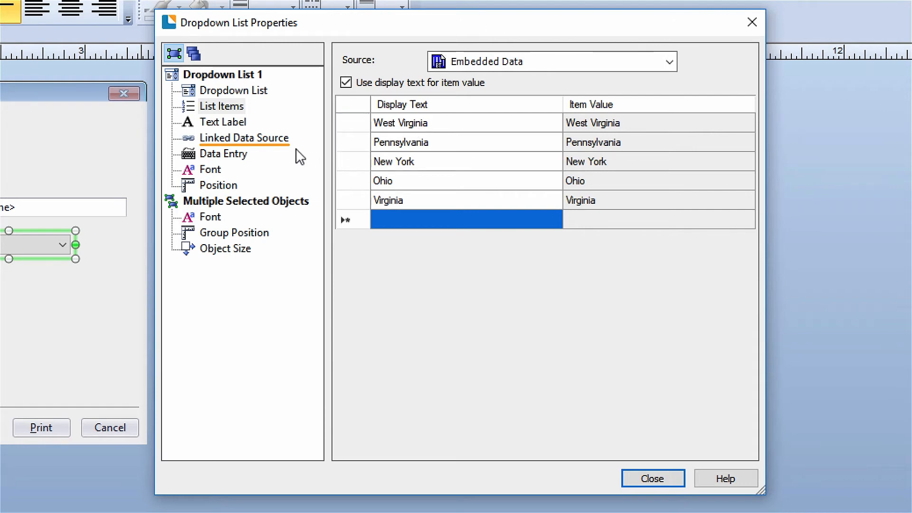
Link the dropdown list to the <State> data source of Text 5
click(284, 138)
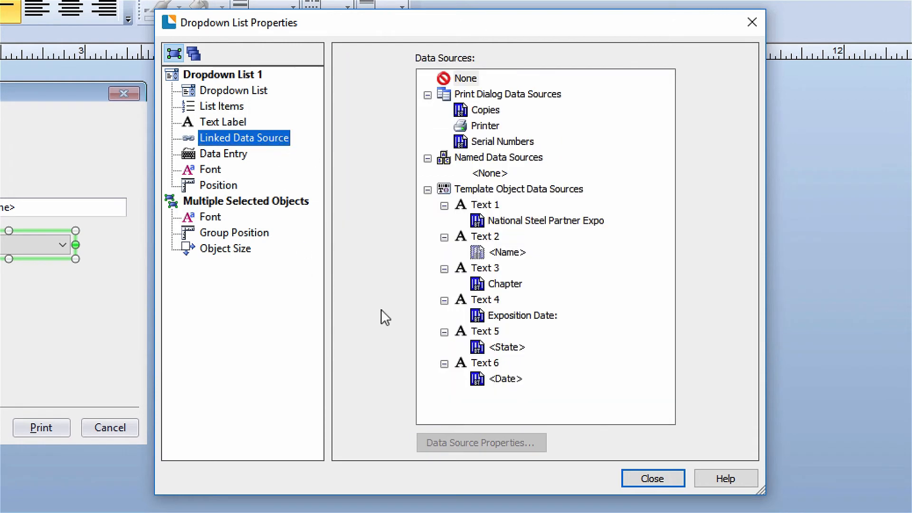
click(520, 352)
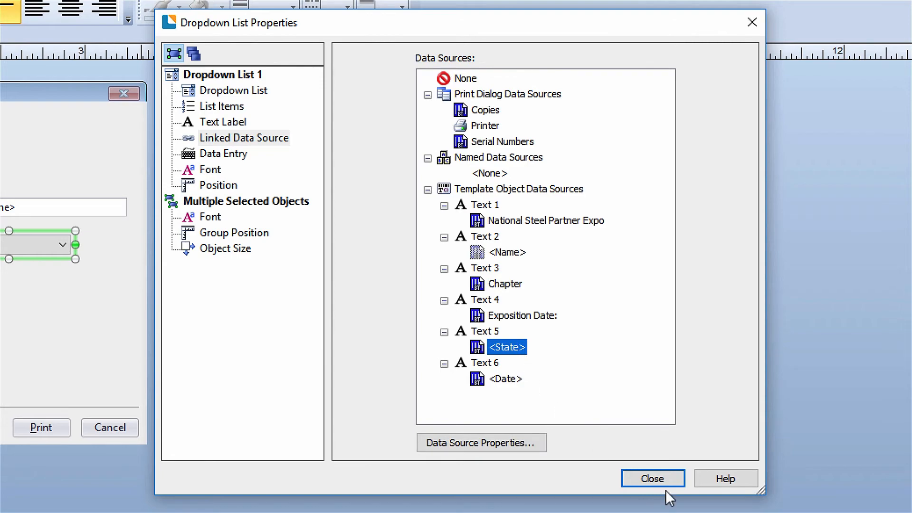
click(673, 477)
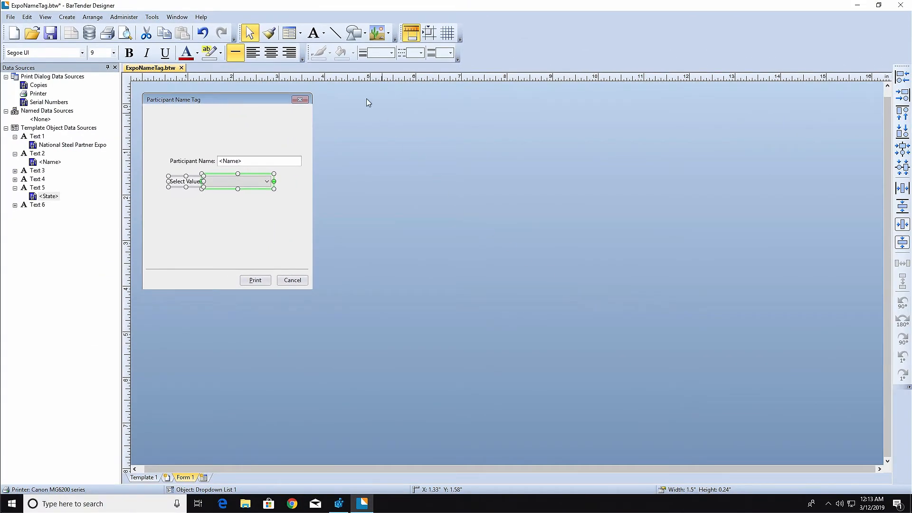
Add a date picker below the dropdown list, at about X 1.33 inches, Y 2.25 inches
click(299, 33)
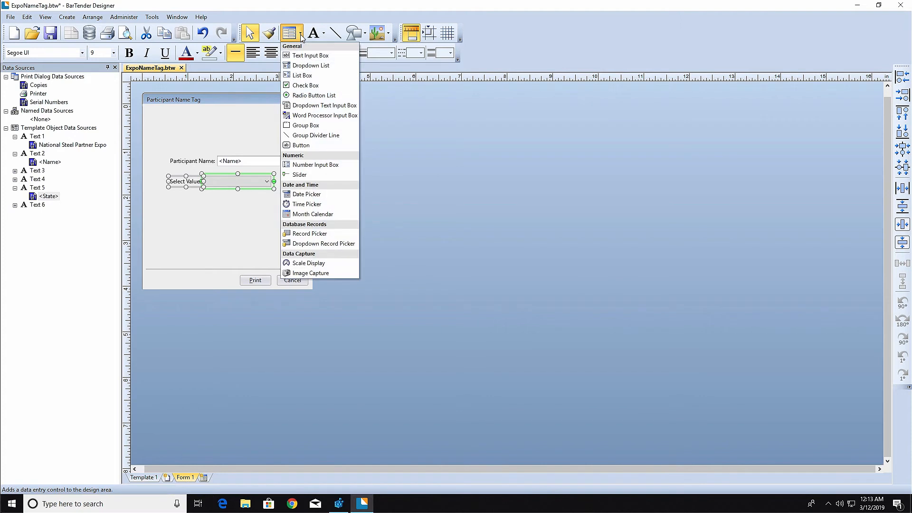
click(346, 195)
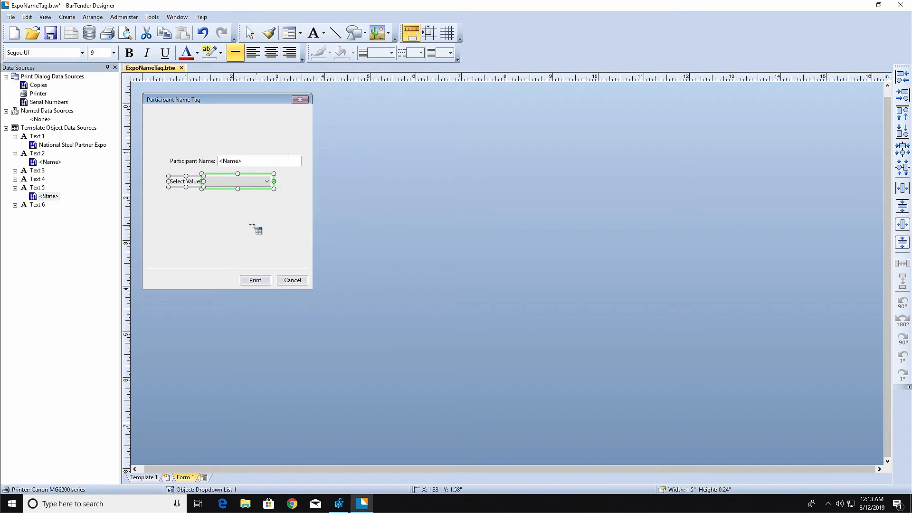
click(224, 207)
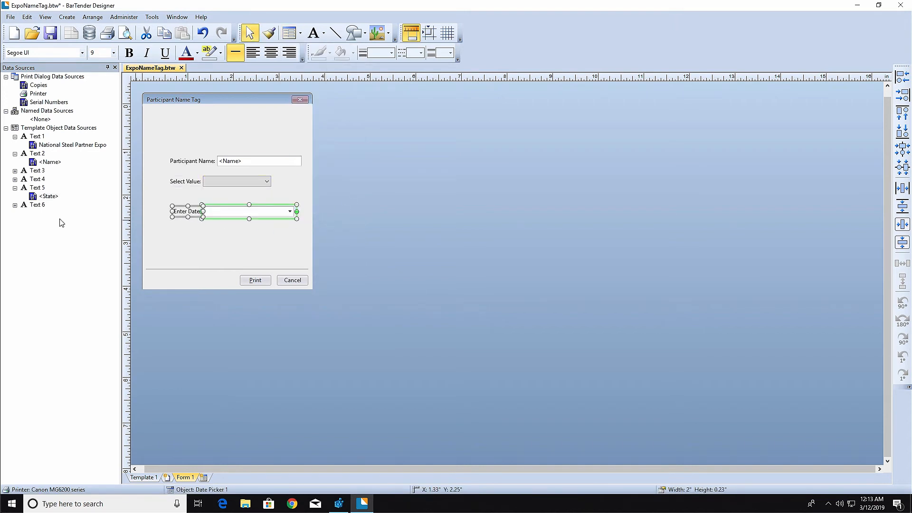
Set the data type of Text 6's <Date> data source to Date and link that source to the date picker
click(15, 206)
click(44, 215)
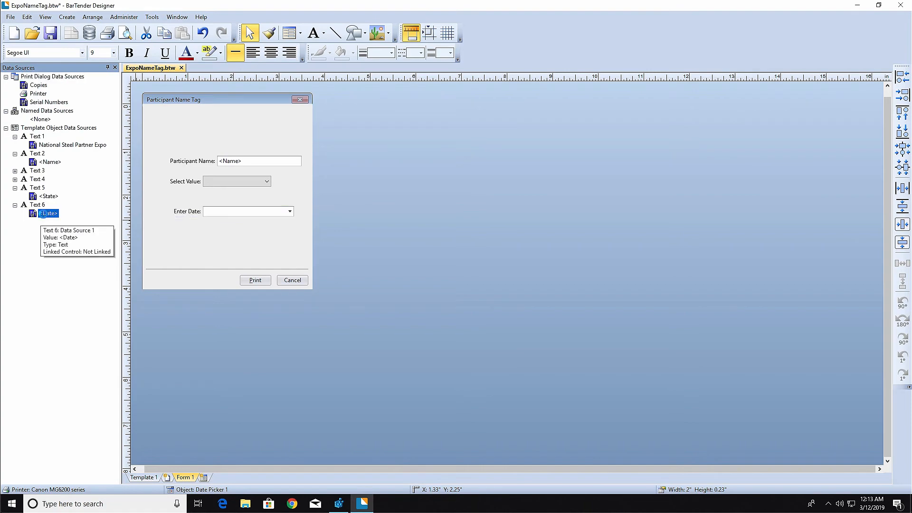
right_click(44, 217)
click(86, 228)
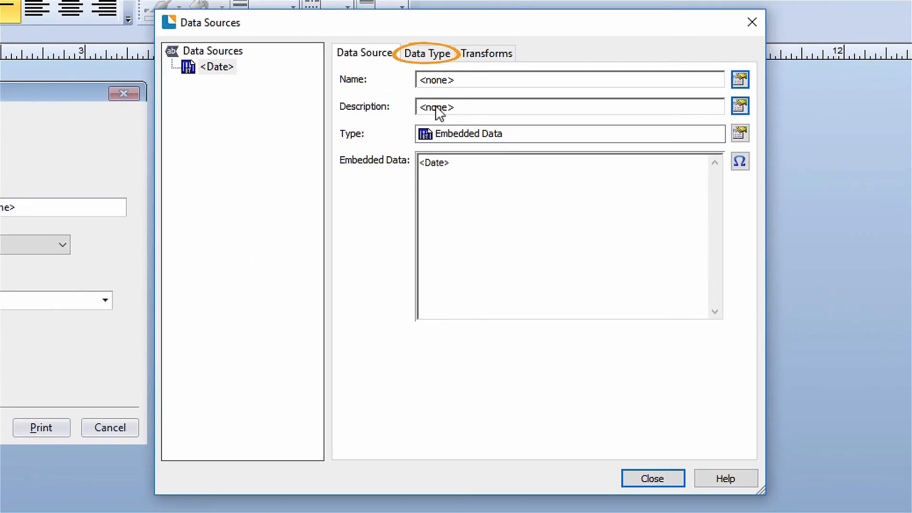
click(433, 56)
click(736, 81)
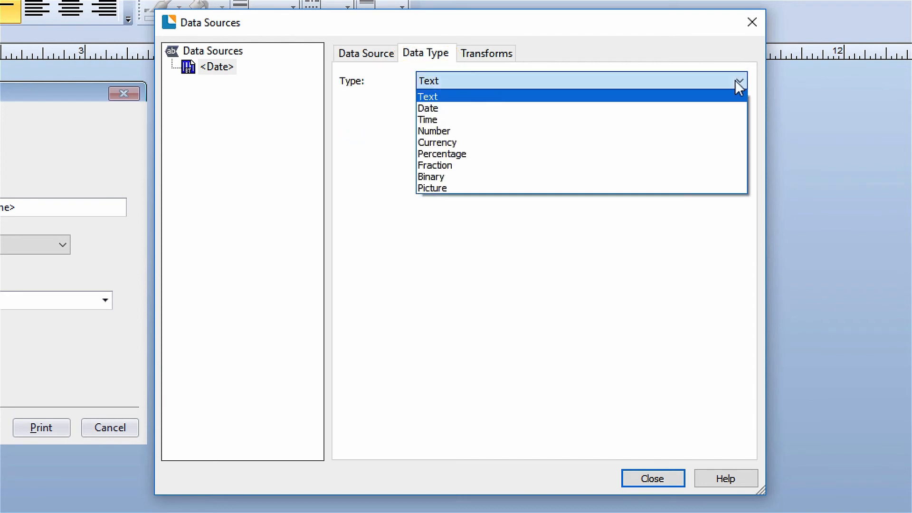
click(719, 109)
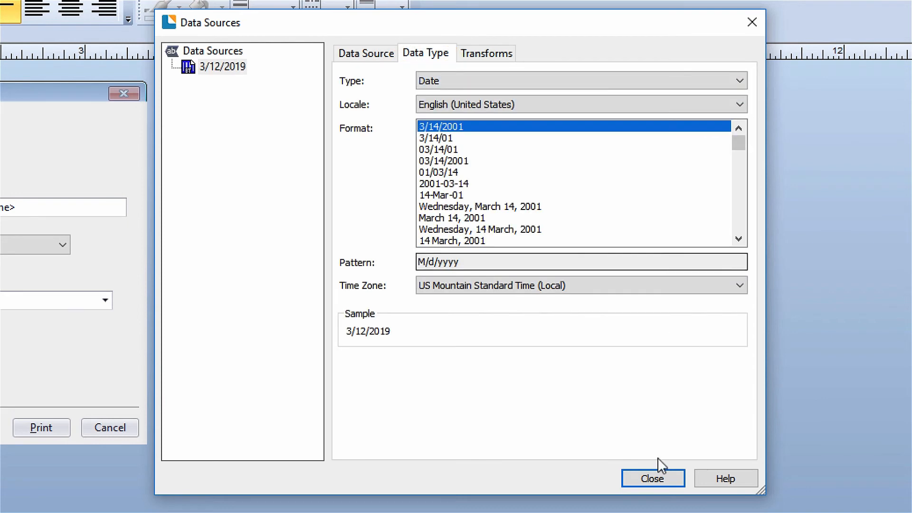
click(656, 477)
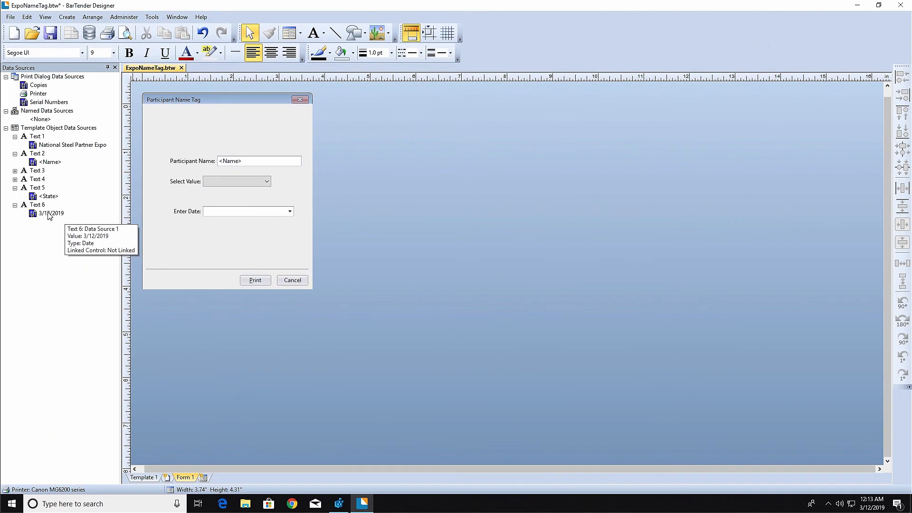
drag(50, 215, 224, 208)
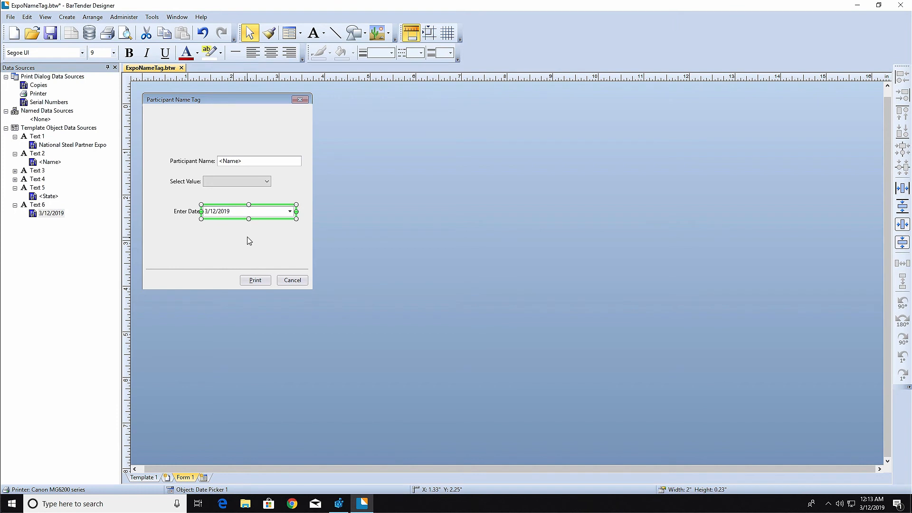
Draw a horizontal line across the form at about Y 0.99 inches and place the NatSteelIncLogo_2.png picture above its left end
click(336, 32)
drag(140, 137, 313, 138)
click(389, 34)
click(392, 56)
click(495, 193)
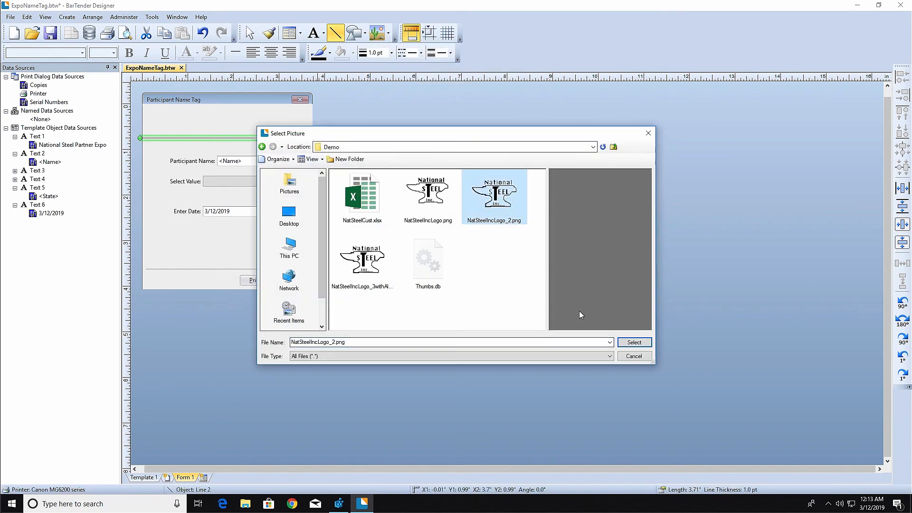
click(633, 342)
drag(146, 110, 178, 131)
Add a normal text object reading "National Steel Partner Expo" to the form header, at about X 1.54 inches, Y 0.29 inches
click(323, 33)
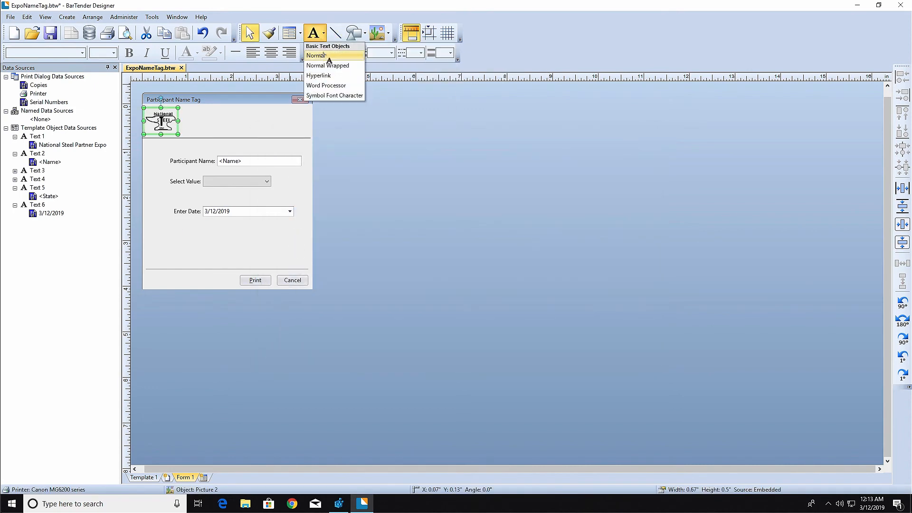
click(333, 47)
click(212, 117)
right_click(229, 121)
click(256, 213)
text(National Steel Partner Expo)
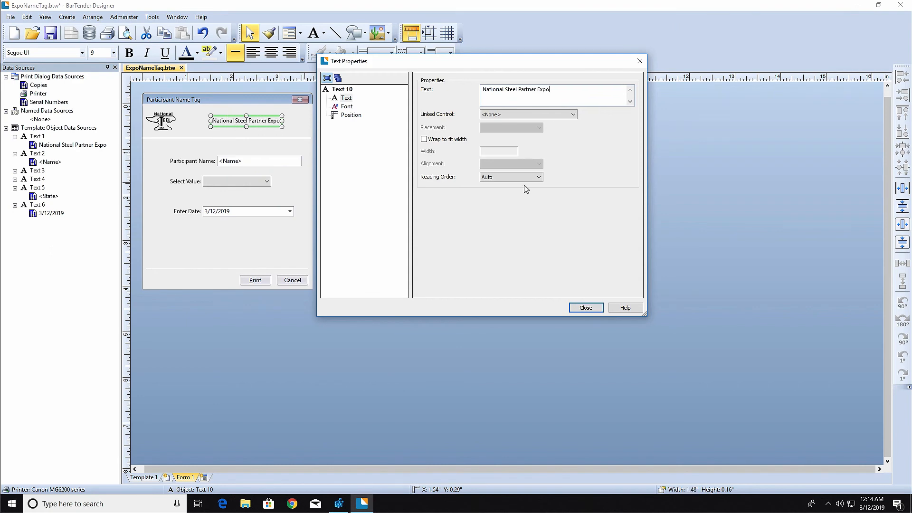
click(585, 307)
Format the header title in bold italic Franklin Gothic Book
click(82, 53)
drag(156, 273, 156, 147)
click(73, 214)
click(142, 56)
click(129, 54)
Move the header title beside the logo, align their centers vertically, and center the pair horizontally on the form
drag(226, 120, 178, 114)
shift+click(232, 121)
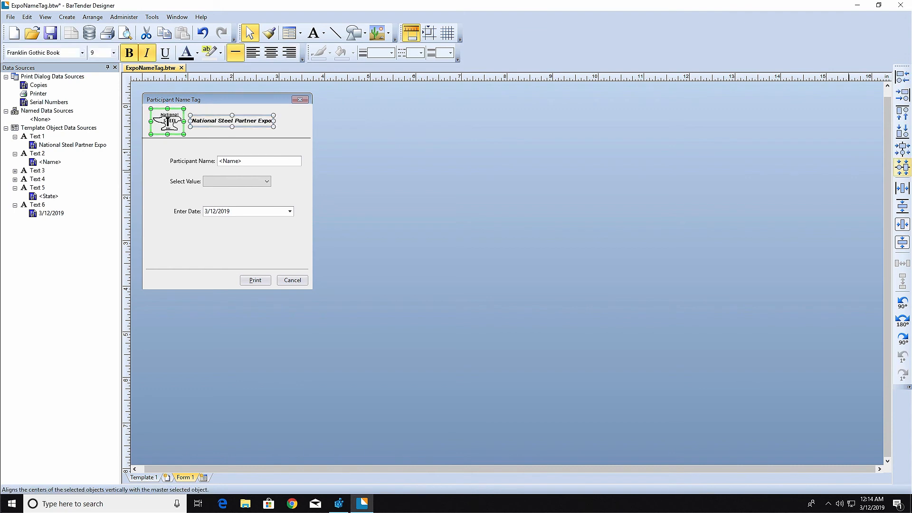
click(902, 224)
Set the form's background color to white
right_click(195, 223)
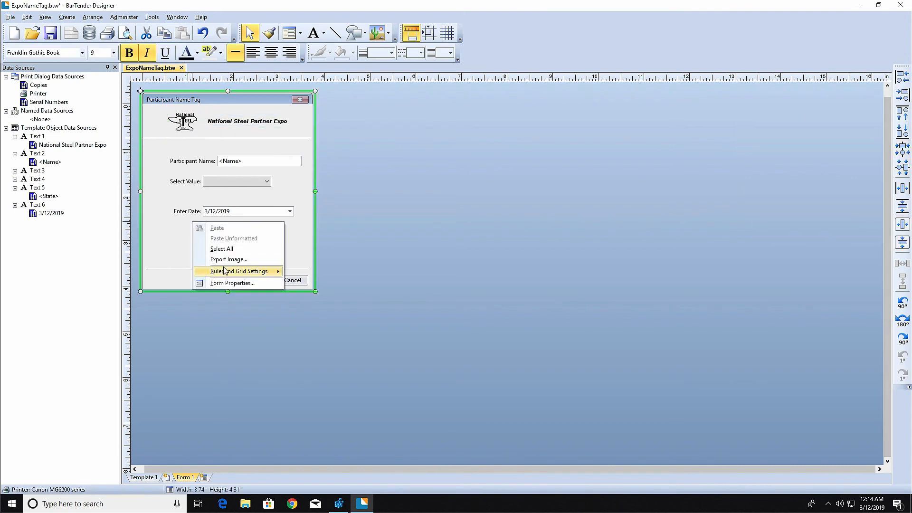
click(228, 283)
click(500, 142)
click(536, 201)
click(588, 309)
Rearrange the dropdown list and date picker side by side below Participant Name, and shorten the form to about 2.78 inches high
drag(242, 156, 196, 182)
drag(252, 186, 289, 187)
click(252, 231)
drag(229, 290, 230, 221)
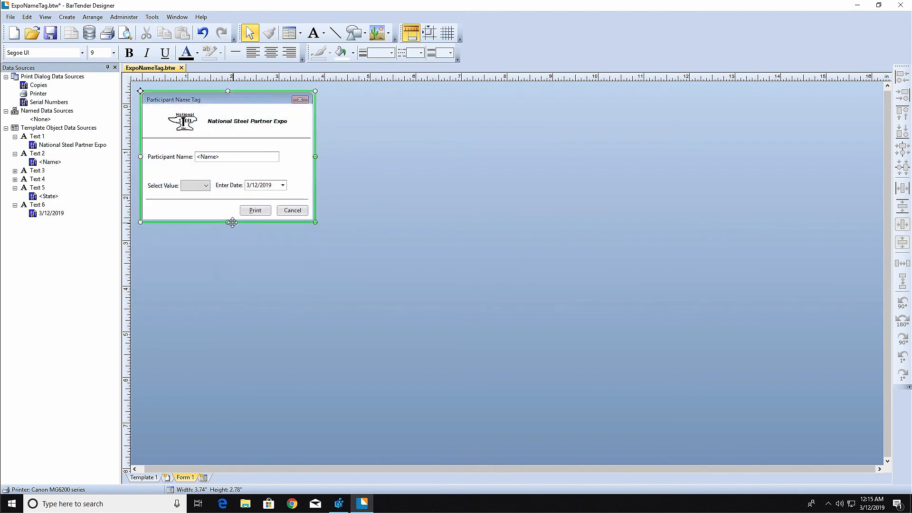
Change the dropdown list's label to "Chapter:"
right_click(164, 185)
click(199, 277)
drag(512, 90, 453, 89)
text(Chapter:)
click(588, 308)
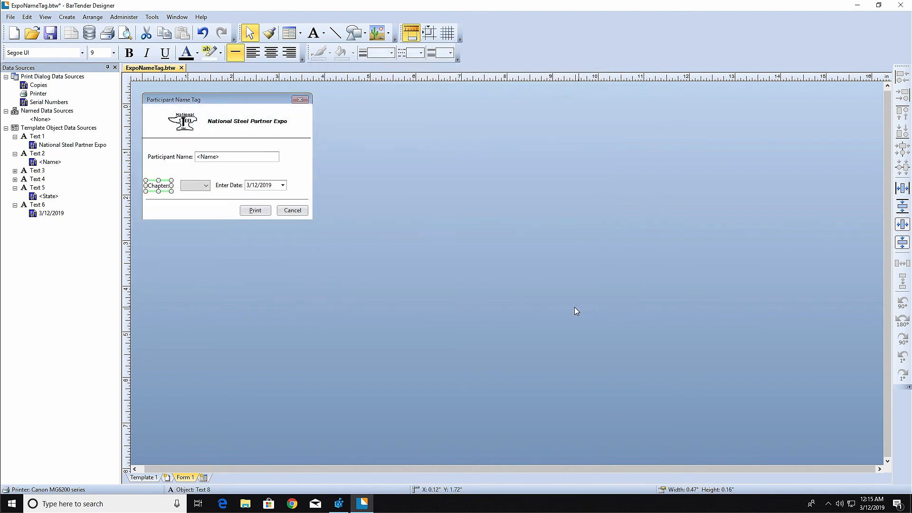
Switch to Template 1 and open the name tag's print preview
click(143, 478)
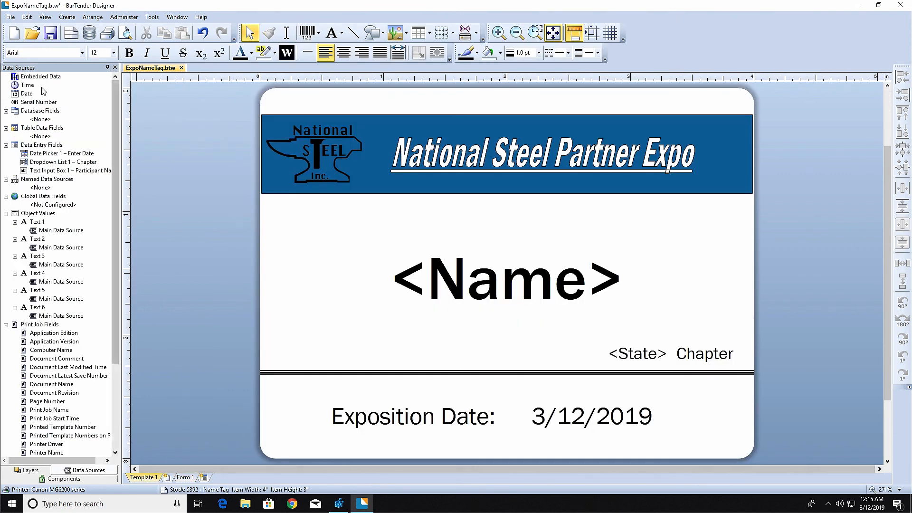
click(11, 17)
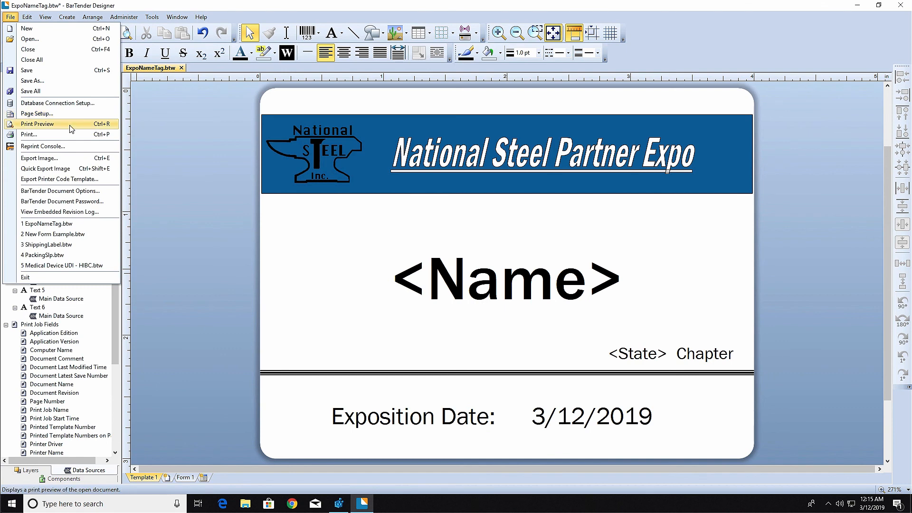
click(47, 124)
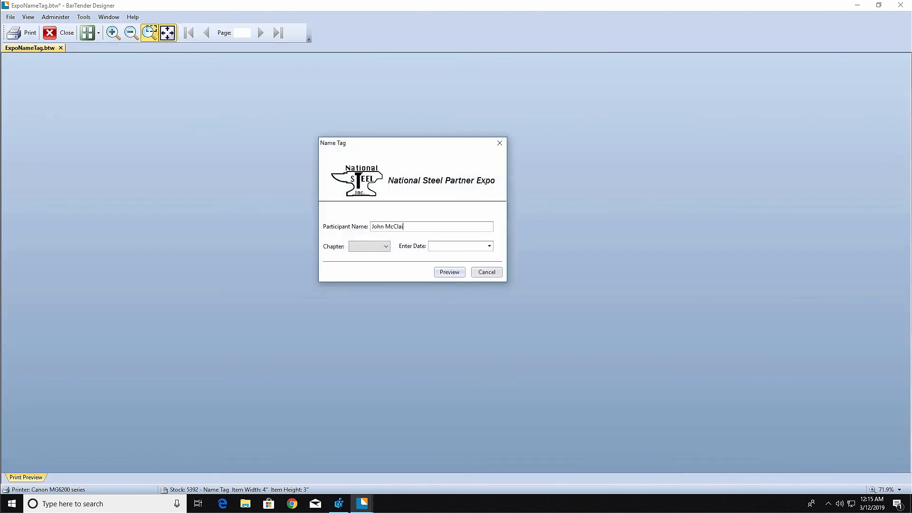
Choose the New York chapter and the date 3/15/2019 in the data entry form, and generate the preview
click(385, 246)
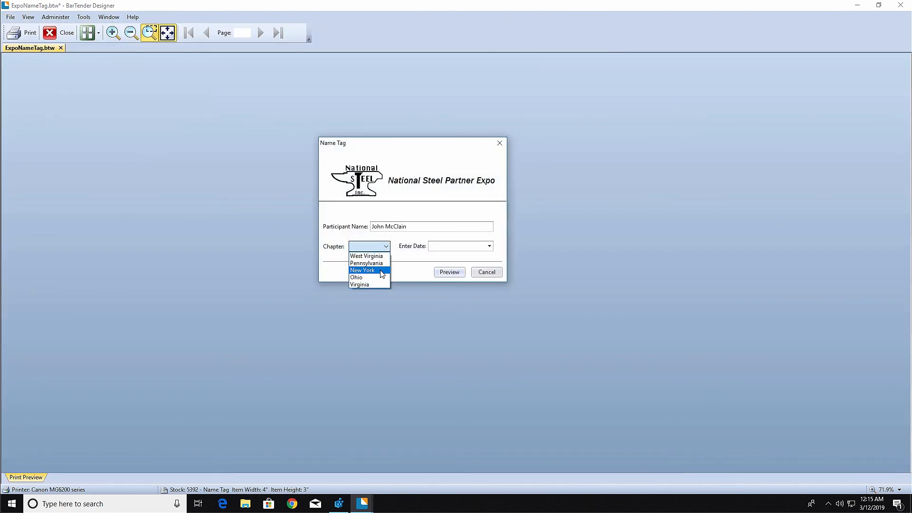
click(366, 270)
click(489, 246)
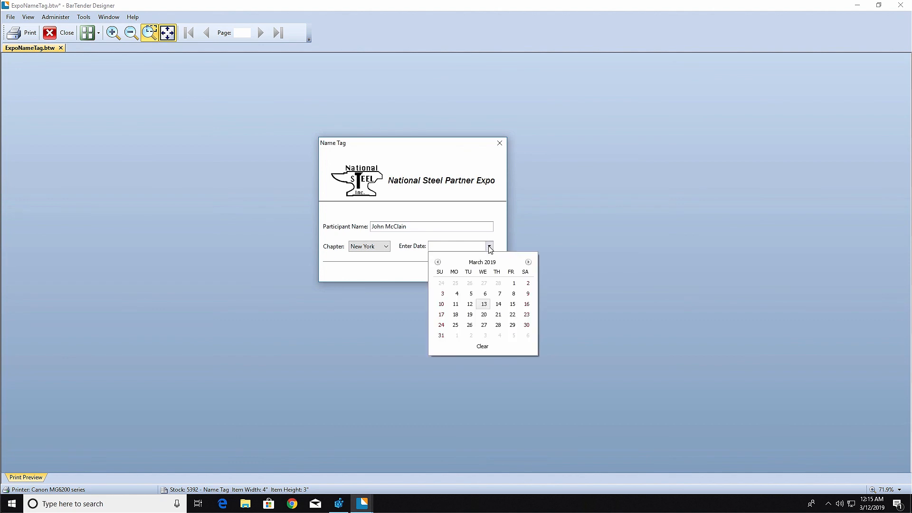
click(513, 305)
click(450, 270)
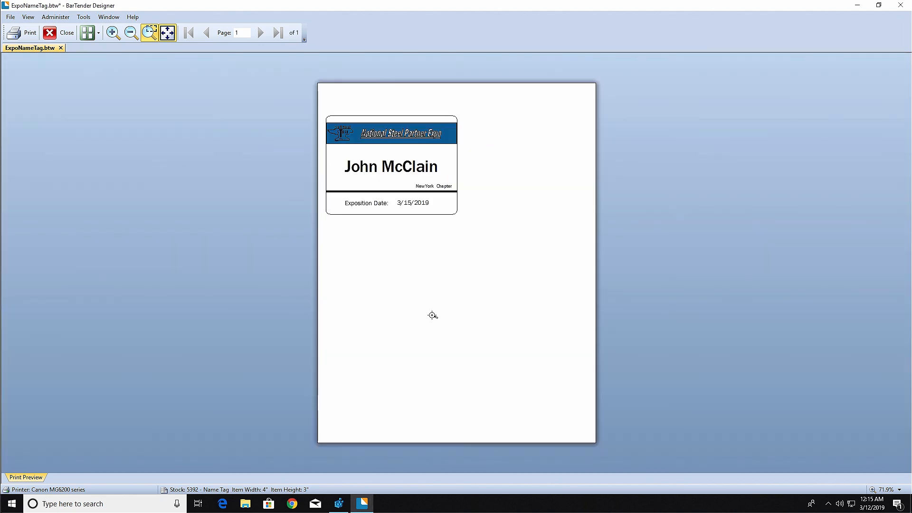